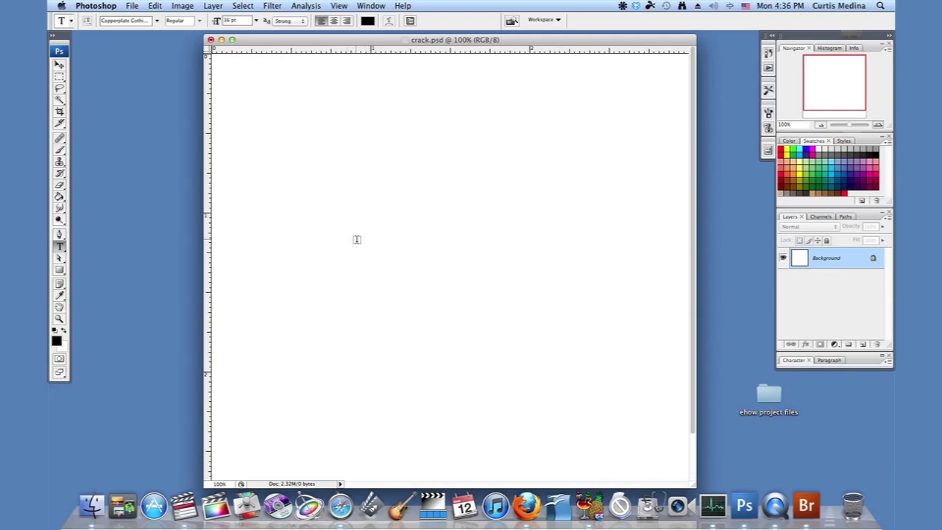
- Type a large black 9 near the centre of the canvas and commit it
left_click(347, 279)
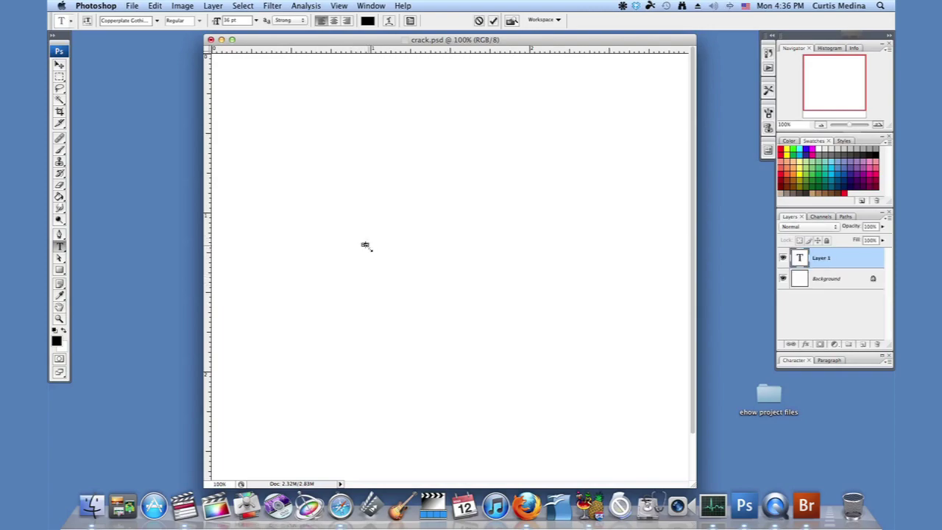
left_click(377, 250)
type("9")
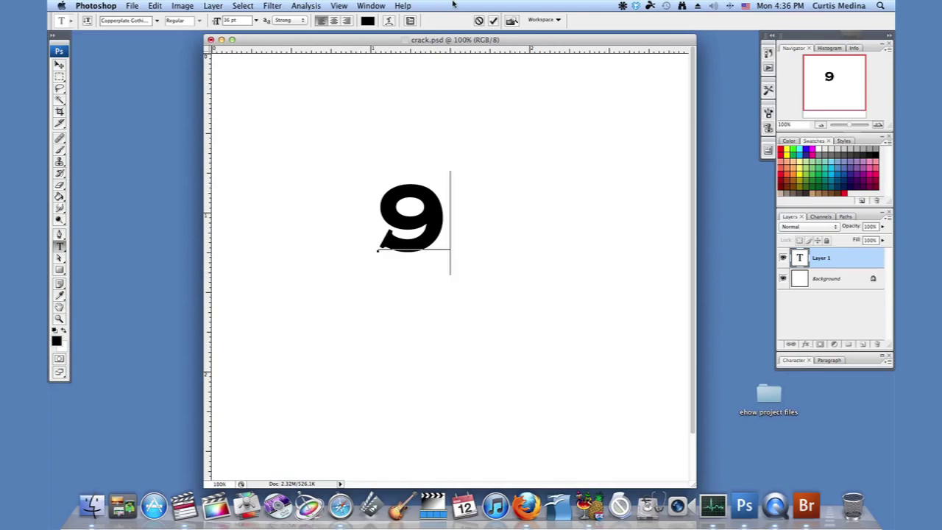
left_click(493, 21)
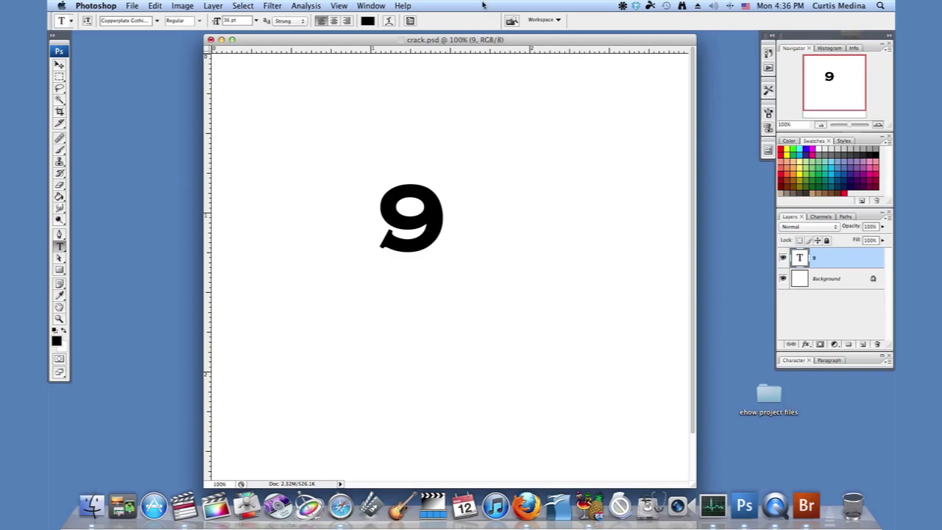
- Zoom to 200%, centre the 9 in view, and load its layer outline as a selection
key("super+equal")
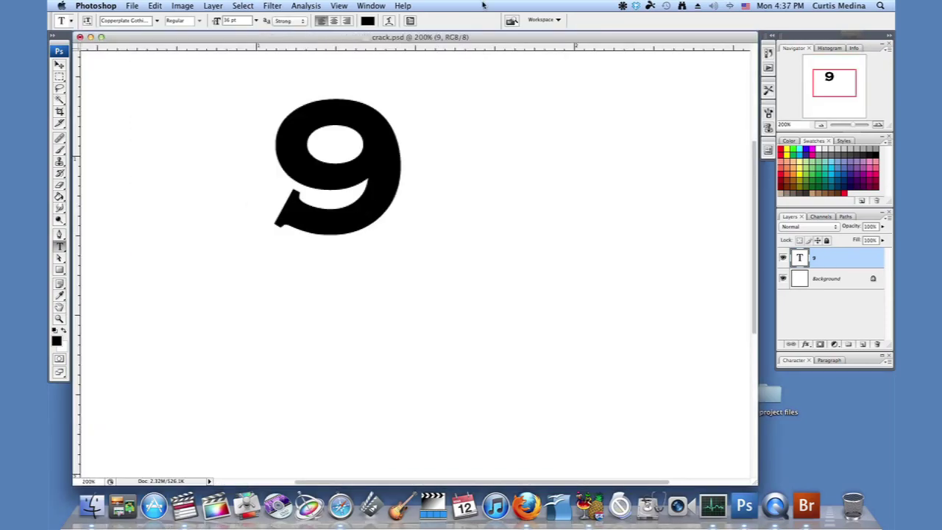
left_click_drag(326, 260, 406, 299)
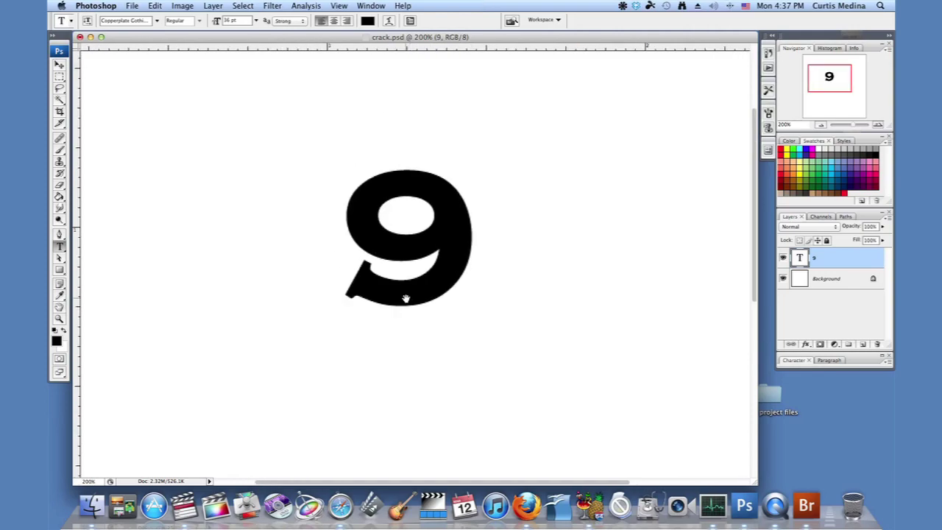
left_click(800, 258, "super")
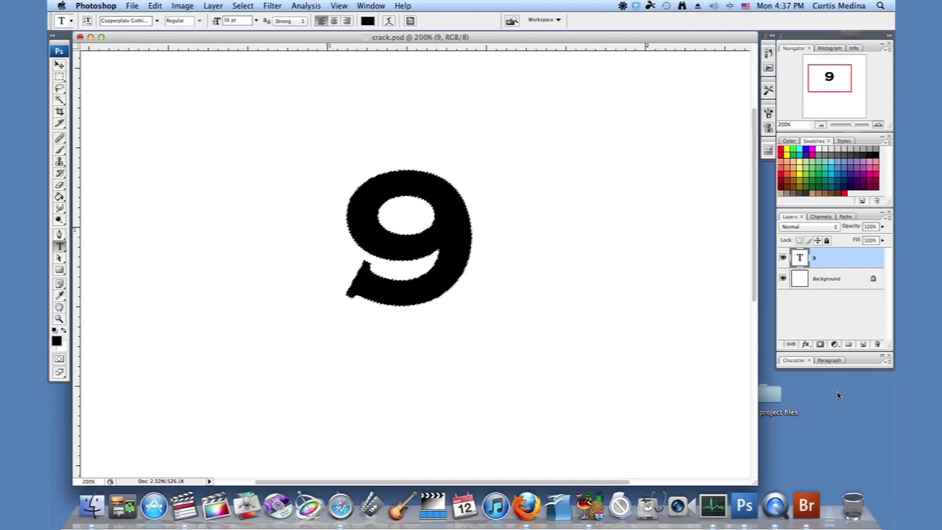
- Add a blank Layer 1 above the 9 type layer, keeping the 9's selection active
left_click(863, 344)
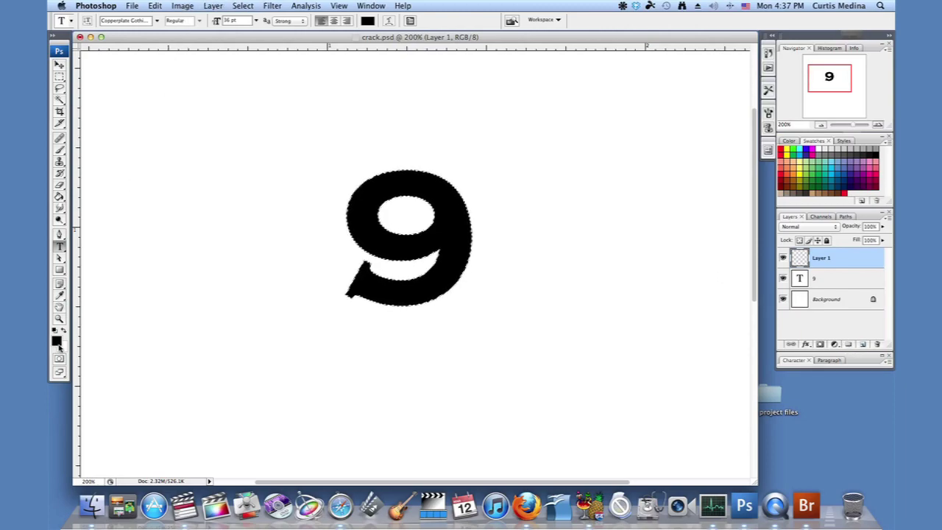
left_click(157, 6)
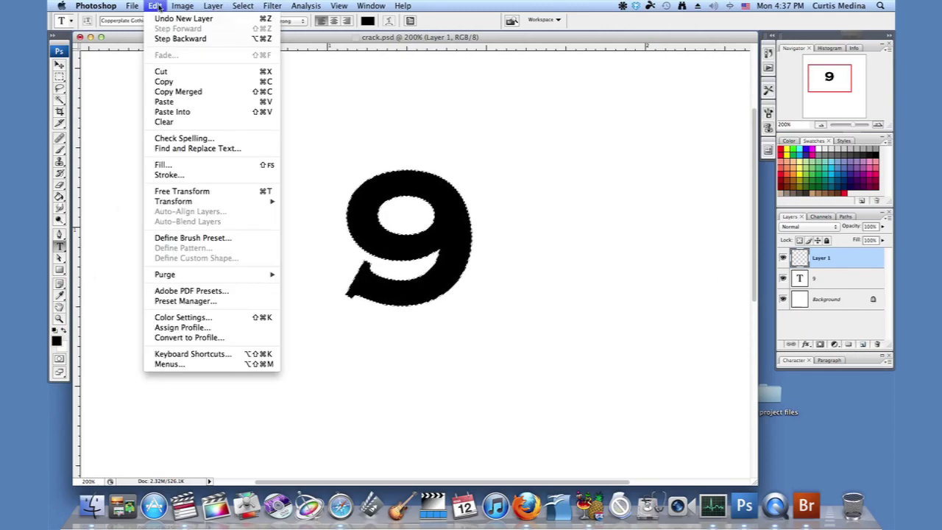
- Stroke the 9's selection on Layer 1 with a 15 px red outside line
left_click(166, 175)
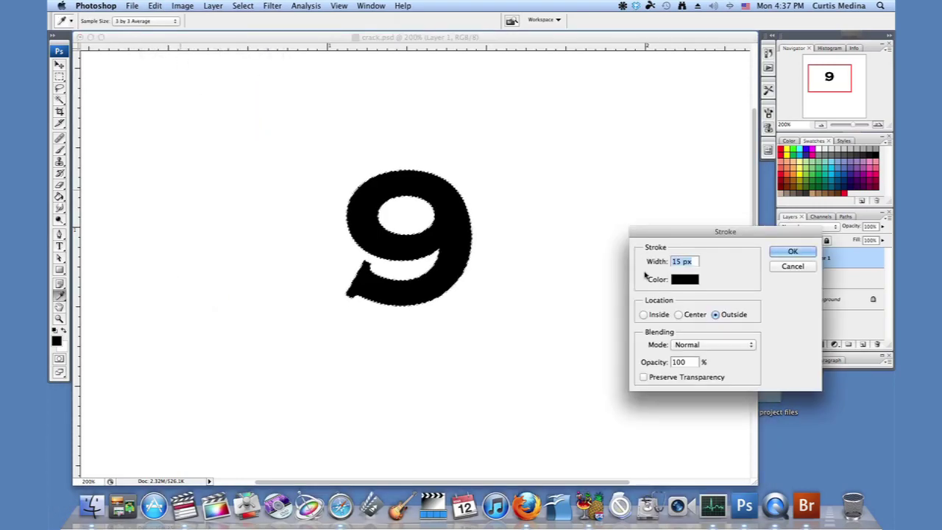
left_click(689, 282)
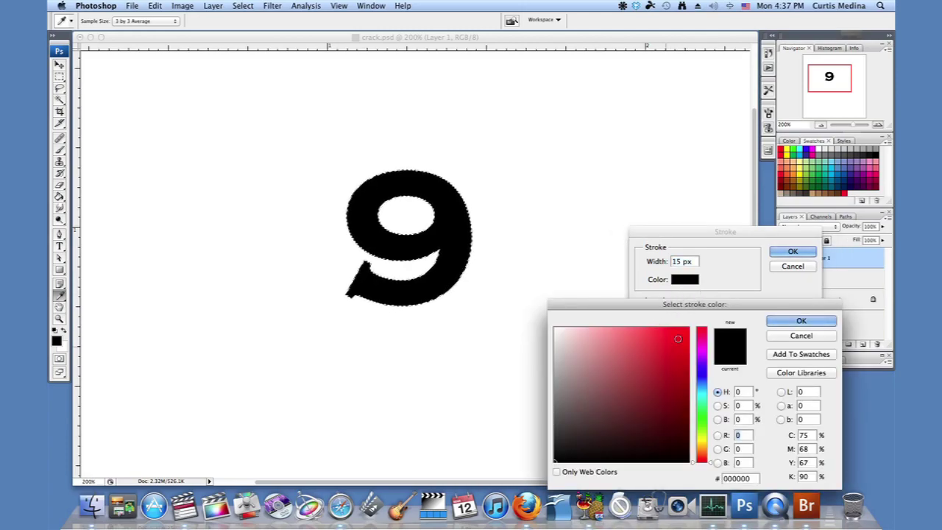
left_click(665, 347)
left_click(785, 326)
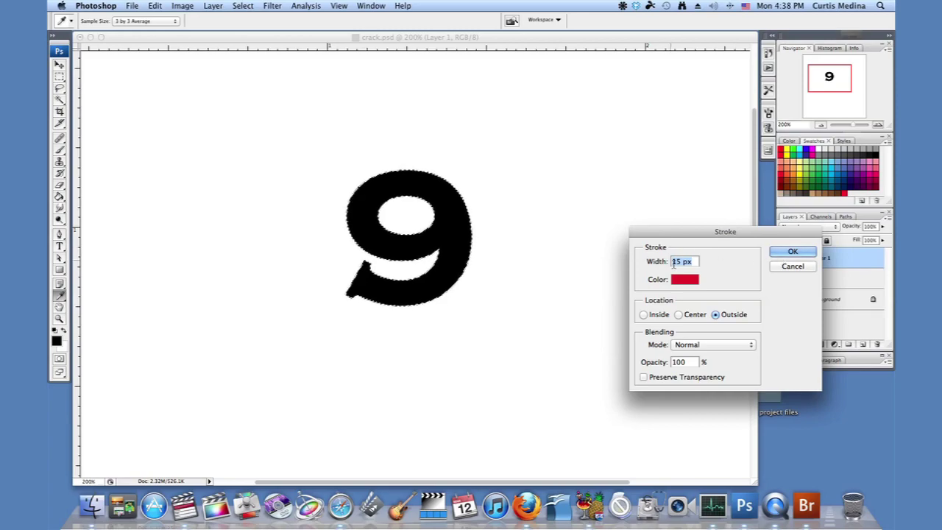
left_click(777, 267)
key("t")
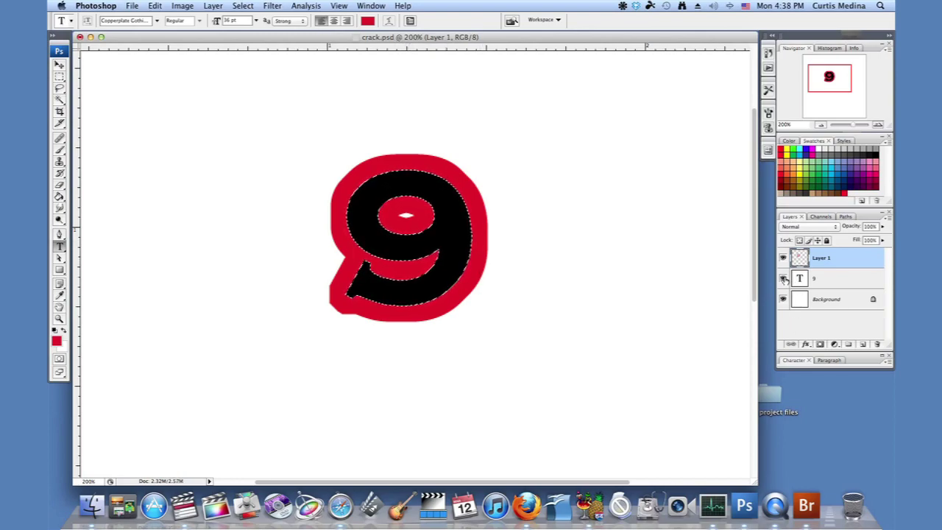
- Hide Layer 1's red stroke so only the plain black 9 is visible
left_click(782, 278)
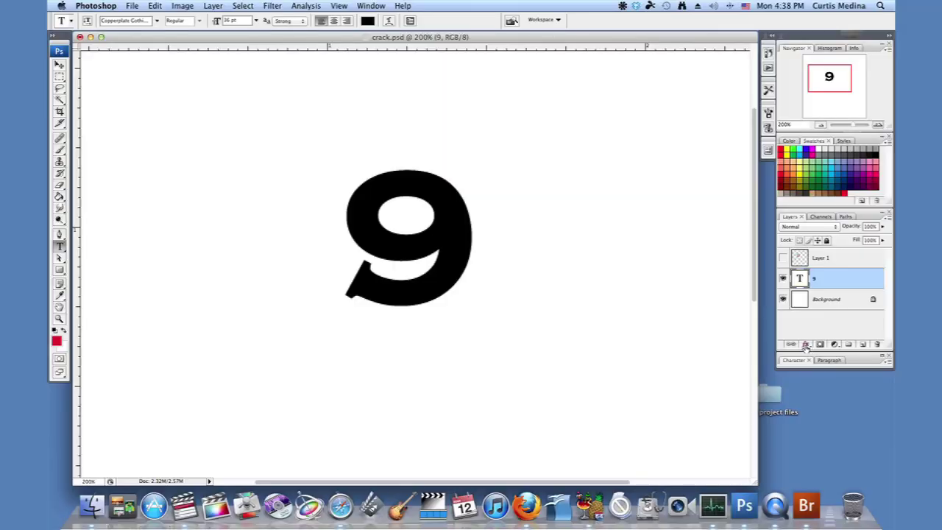
left_click(806, 346)
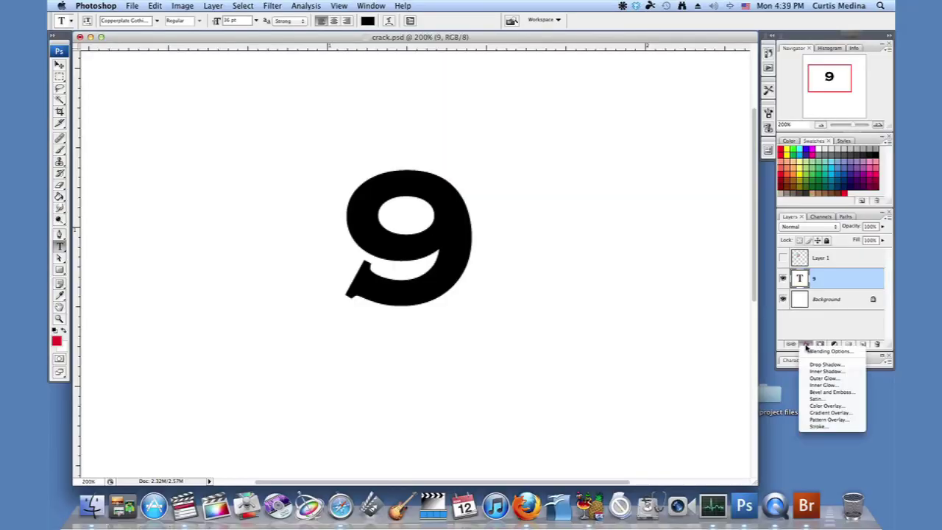
- Add a red outside Stroke layer effect of about 141 px to the 9 type layer
left_click(817, 426)
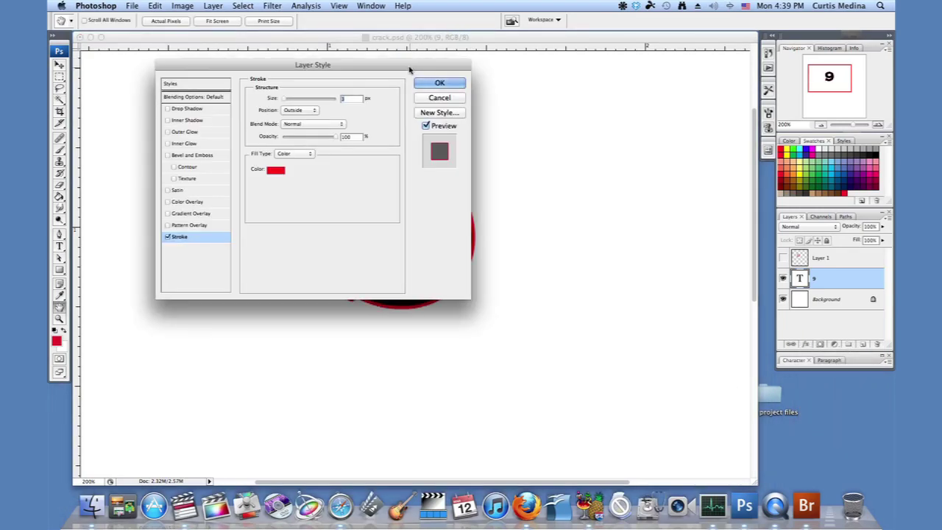
left_click_drag(411, 67, 770, 141)
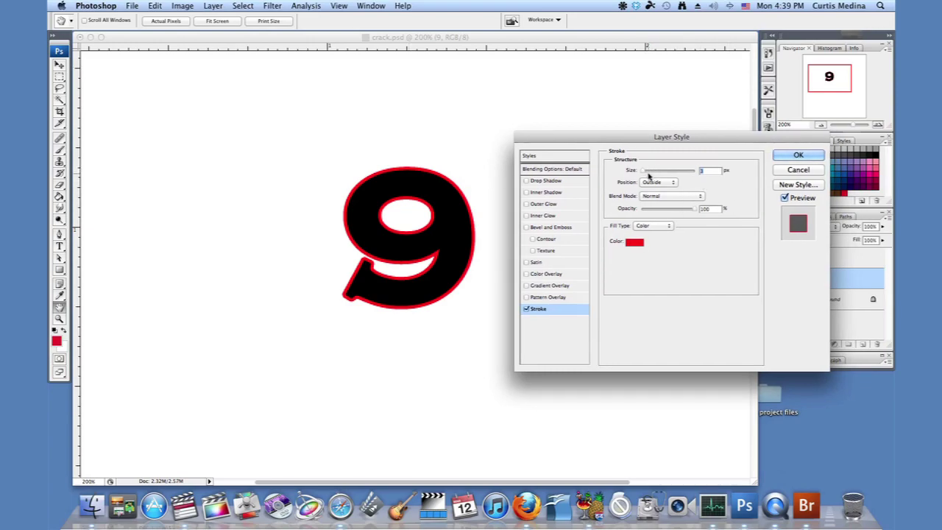
left_click_drag(650, 173, 681, 177)
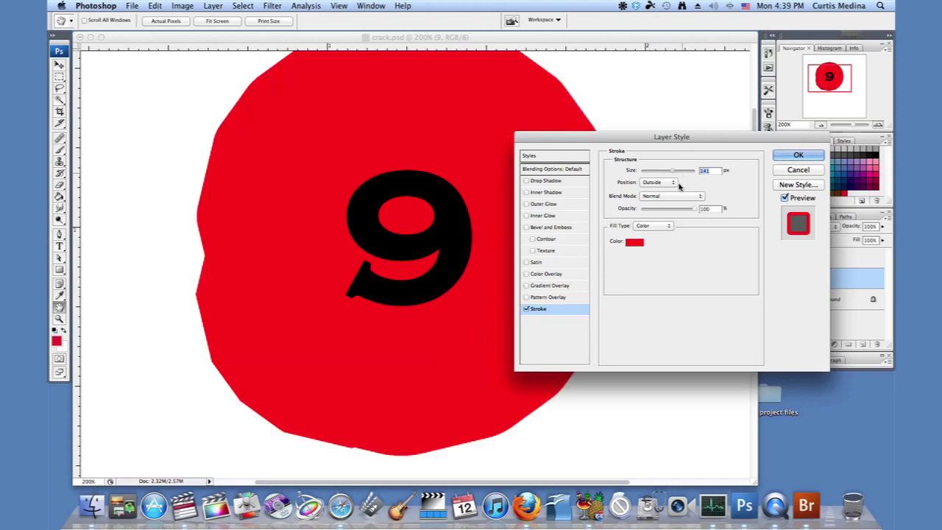
left_click(799, 157)
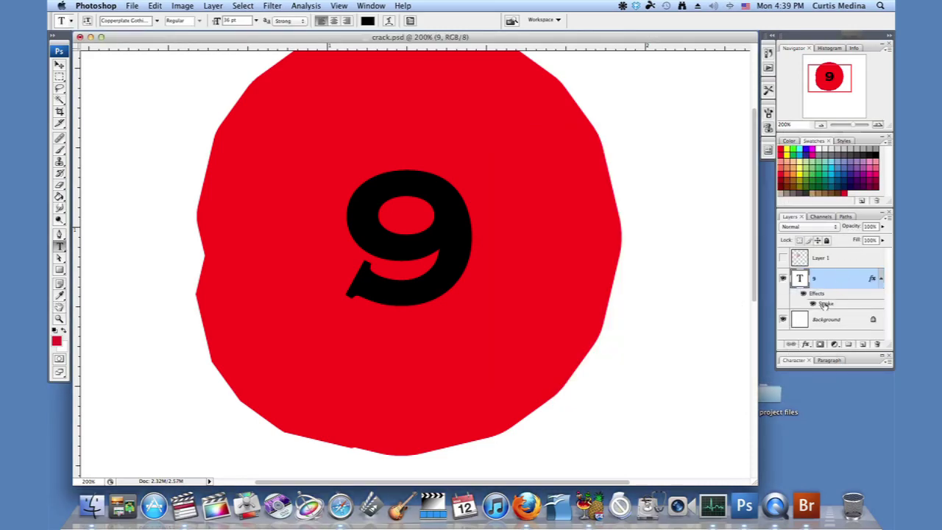
left_click(813, 304)
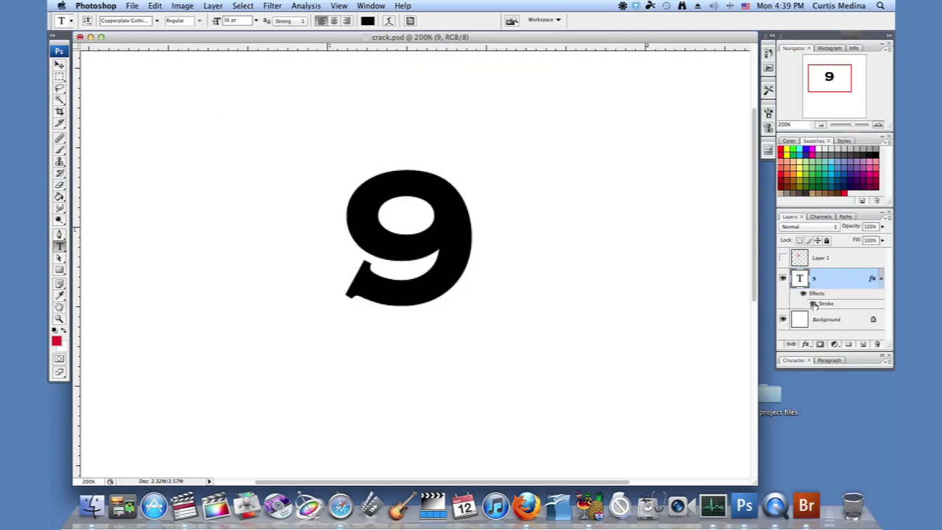
left_click(813, 304)
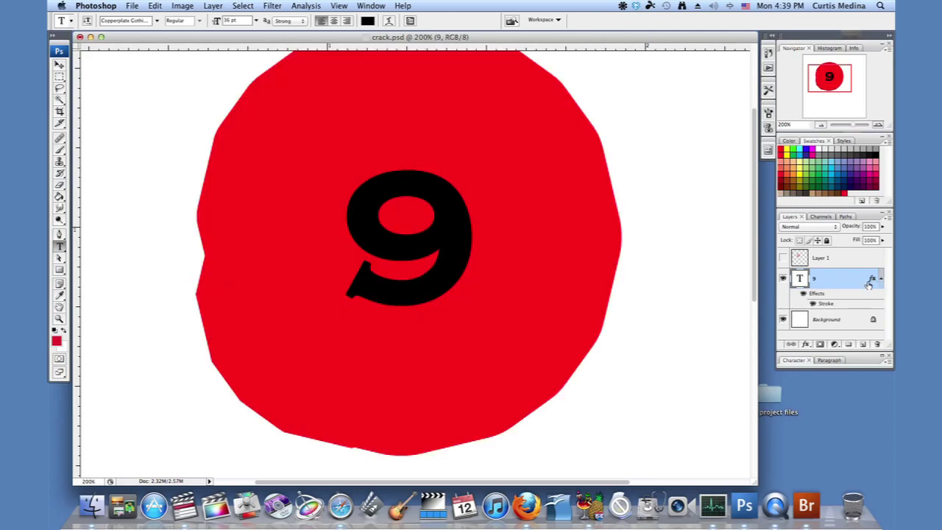
- Reduce the 9's red Stroke effect to a 6 px outline
double_click(849, 307)
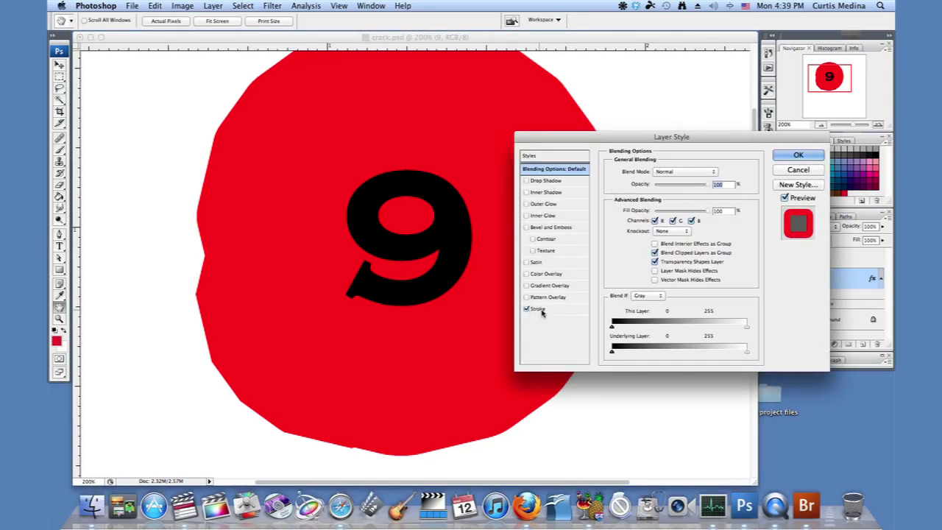
left_click(542, 309)
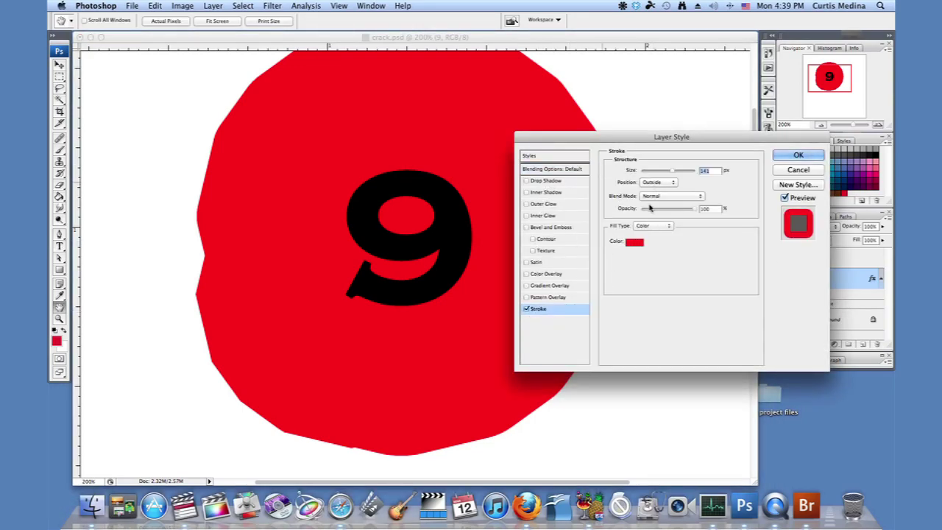
left_click(645, 173)
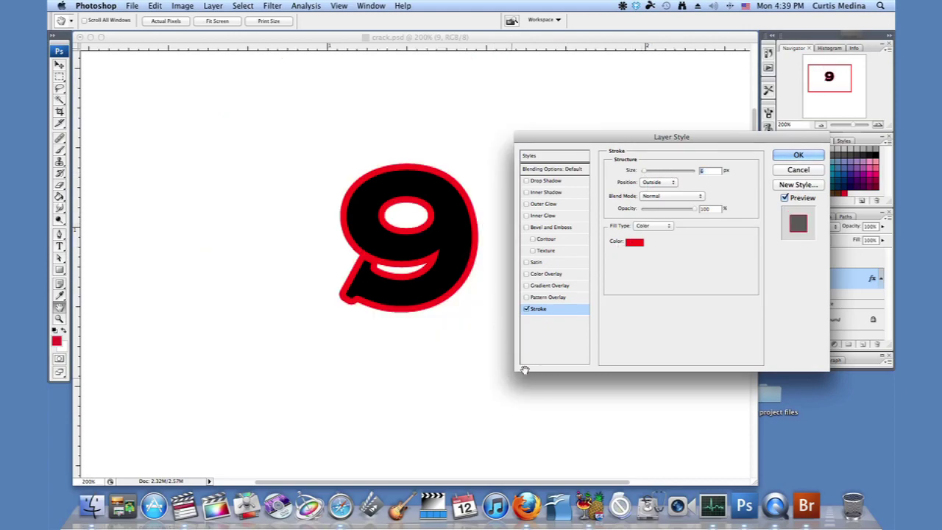
mouse_move(676, 137)
left_mouse_down()
mouse_move(731, 143)
mouse_move(689, 127)
left_mouse_up()
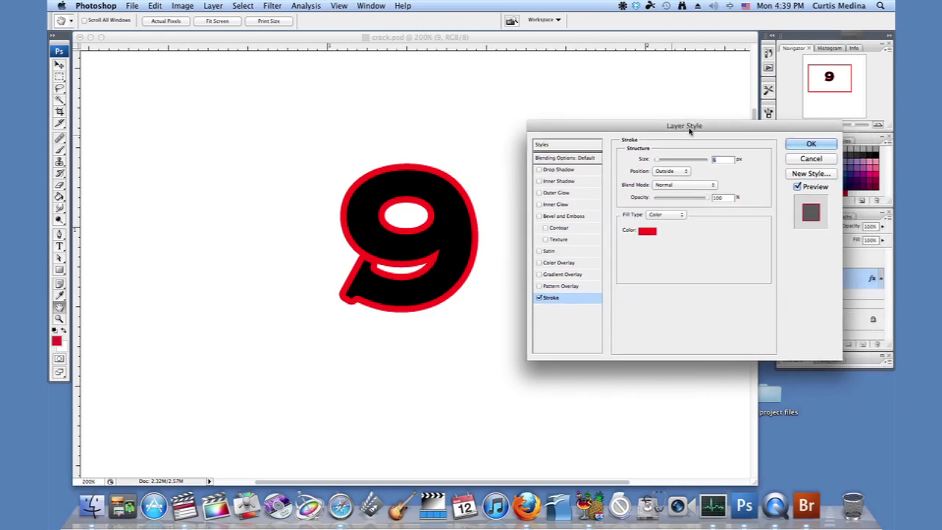
left_click(811, 145)
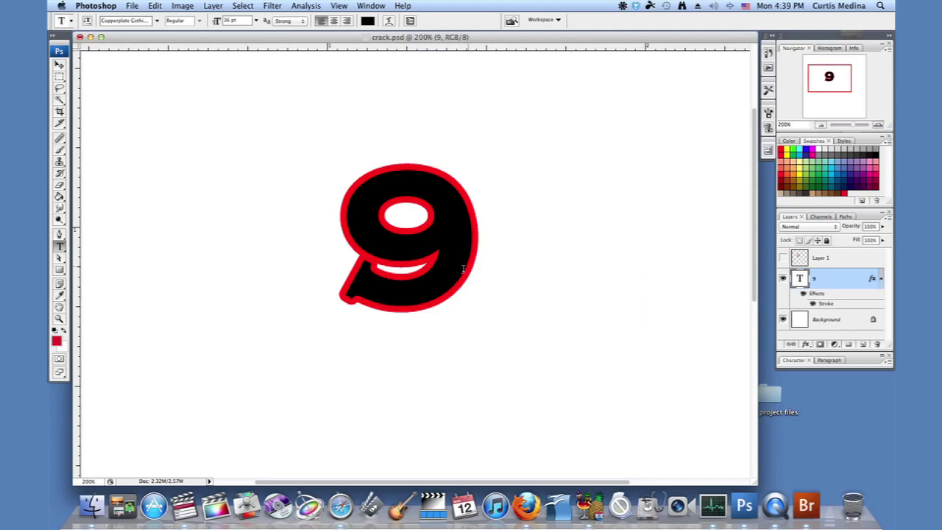
left_click(462, 271)
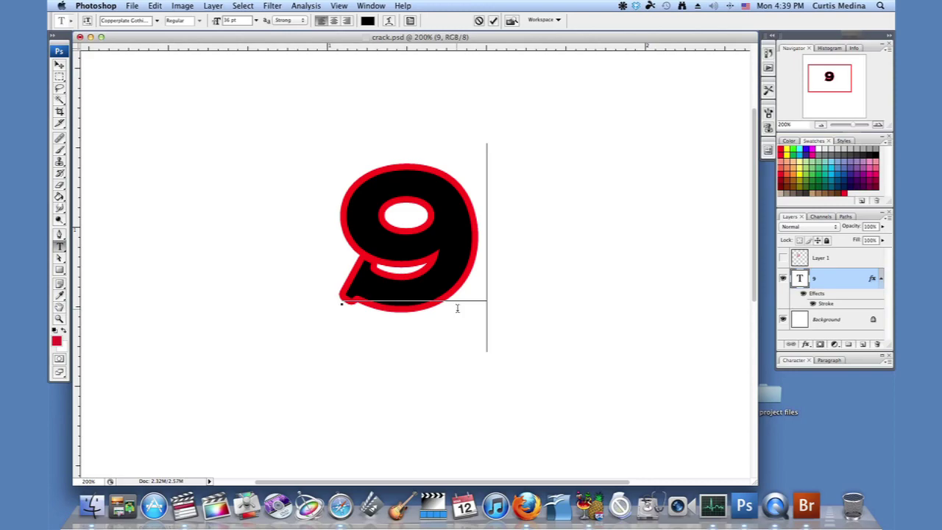
- Type 6 after the 9 so the text reads 96, then select both digits
type("6")
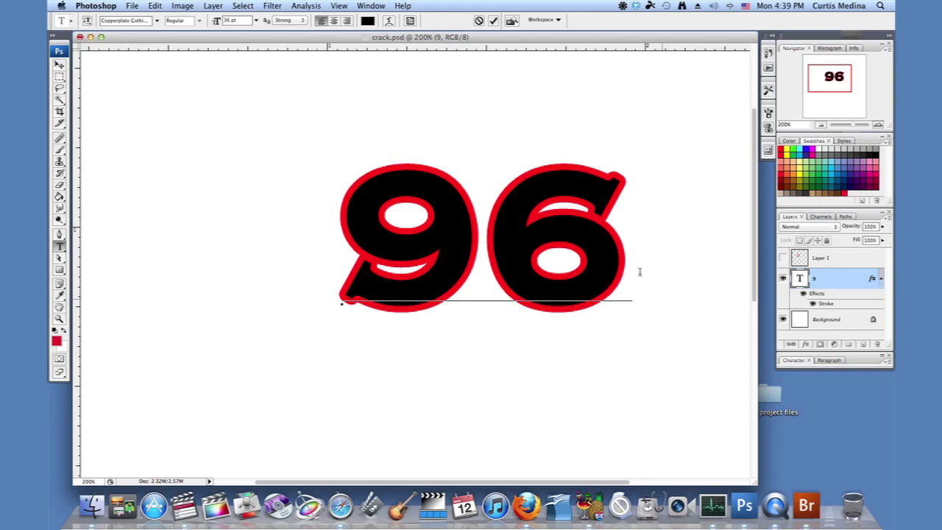
left_click_drag(635, 264, 393, 178)
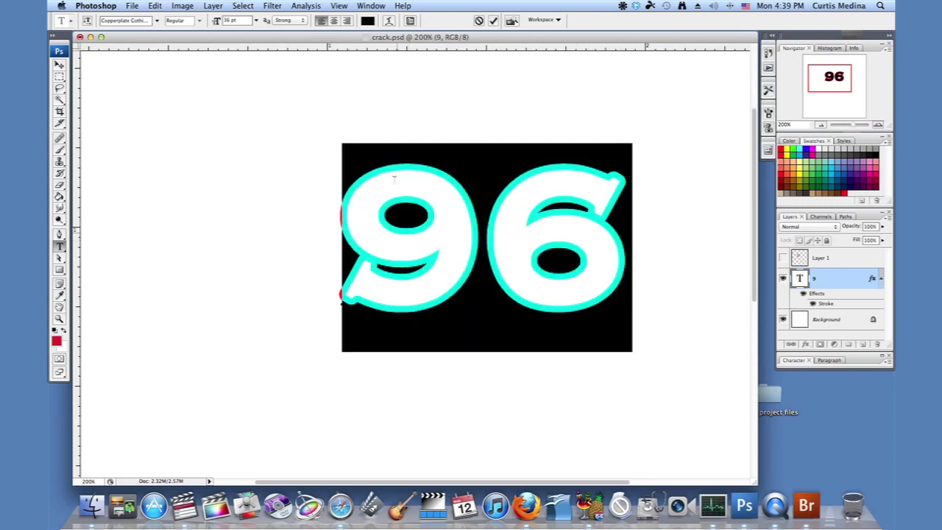
- Colour the 96 text white (255,255,255), commit it, and select Layer 1
left_click(367, 21)
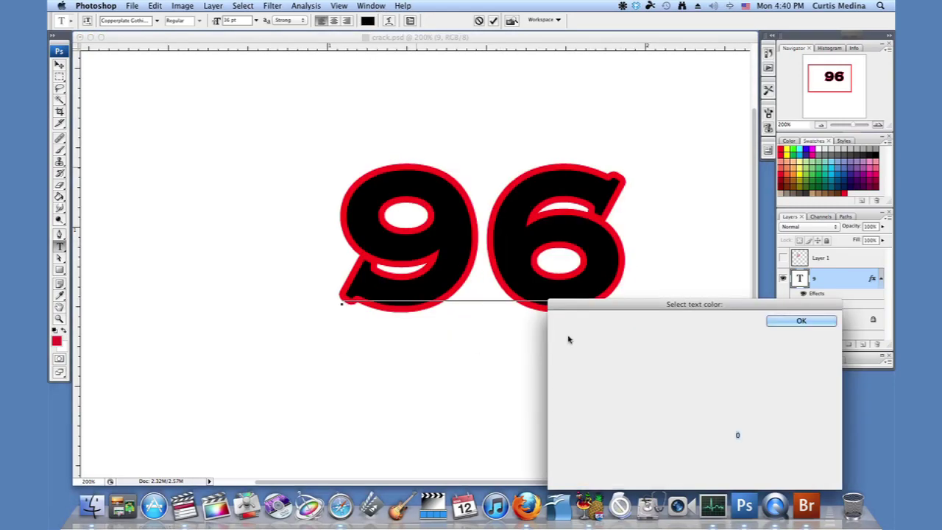
left_click_drag(550, 319, 548, 318)
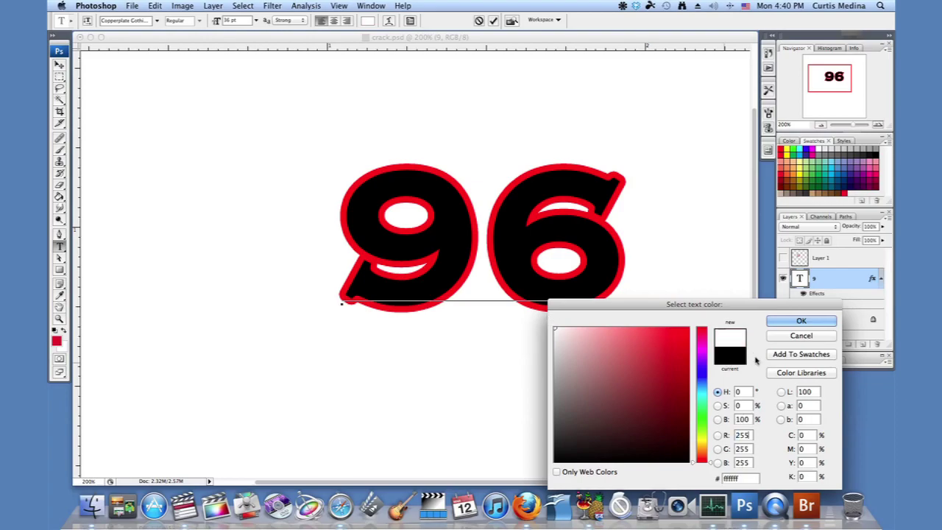
left_click(801, 321)
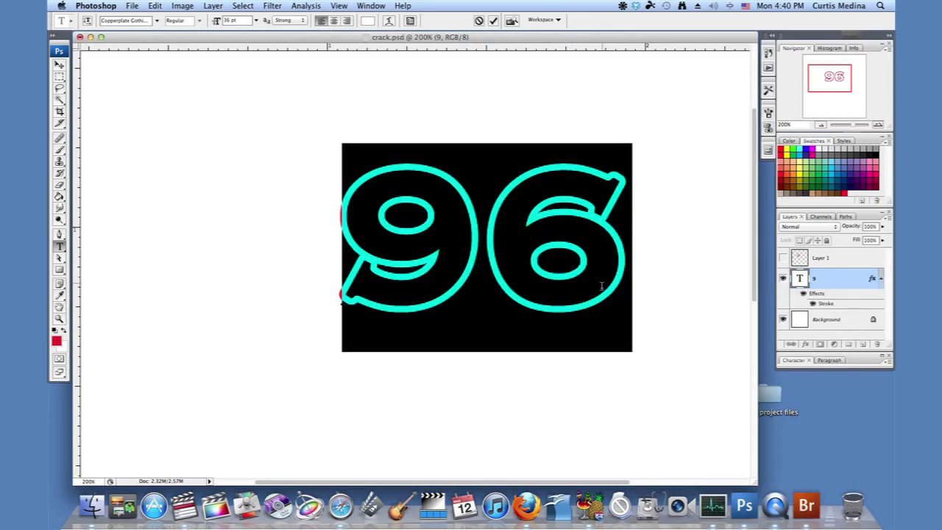
left_click(601, 285)
left_click(493, 21)
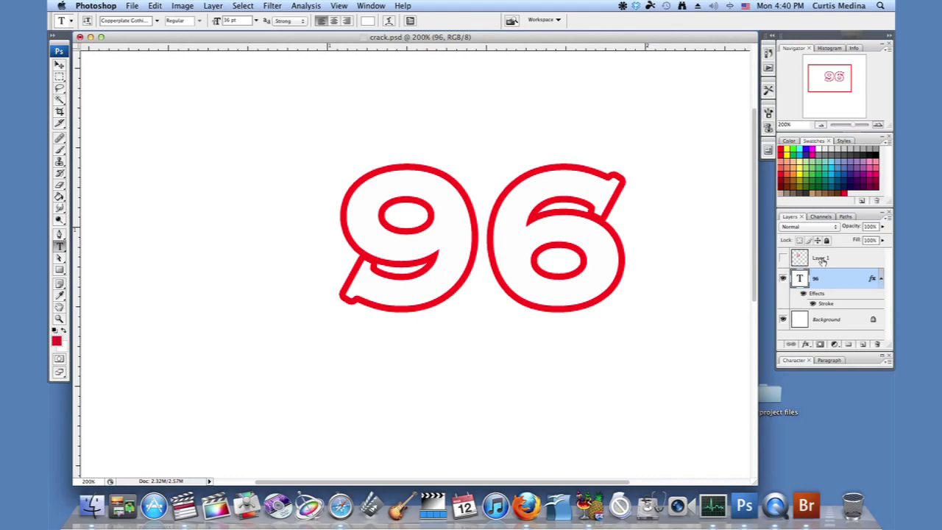
left_click(818, 259)
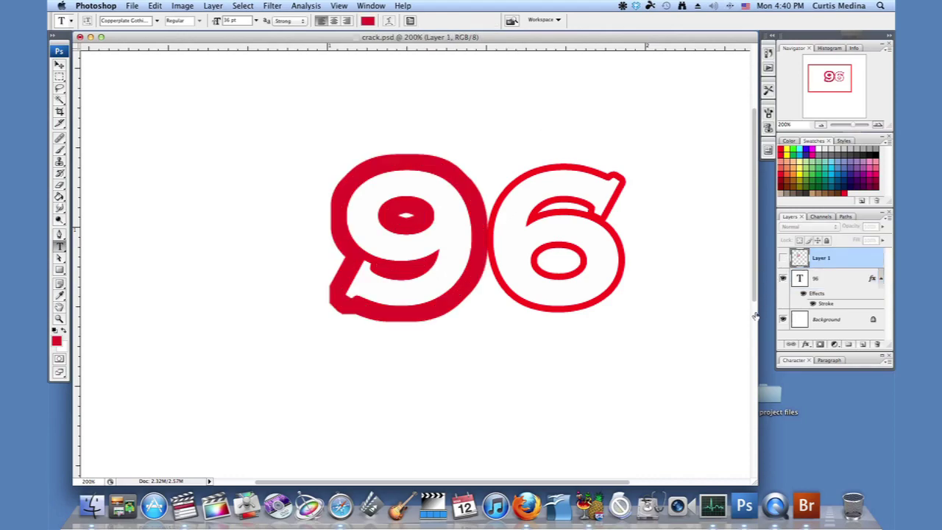